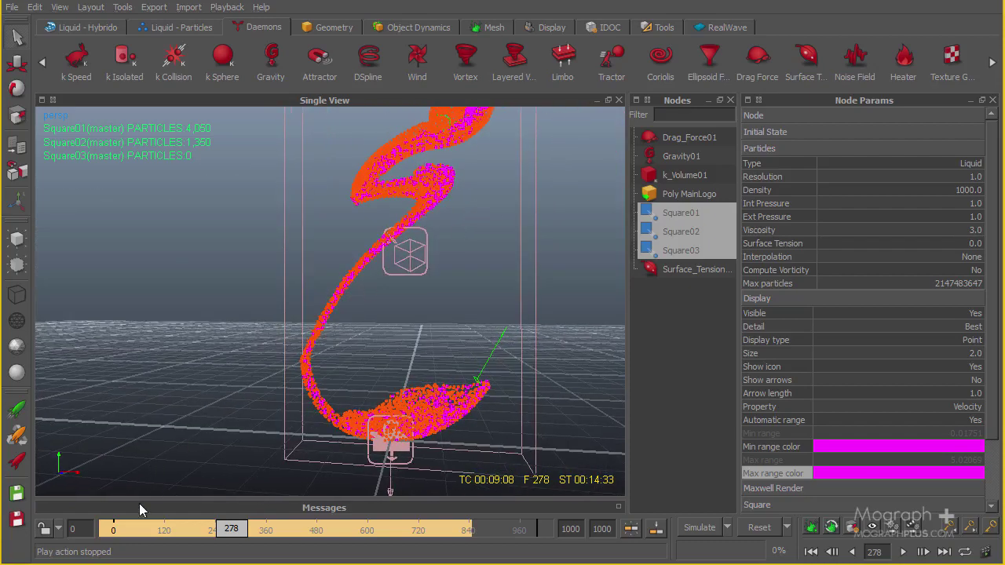
# Set both Min and Max range colours of Square01–03 to light blue (RGB 0, 170, 255)
pyautogui.keyDown('alt'); pyautogui.moveTo(354, 347); pyautogui.dragTo(471, 276); pyautogui.keyUp('alt')
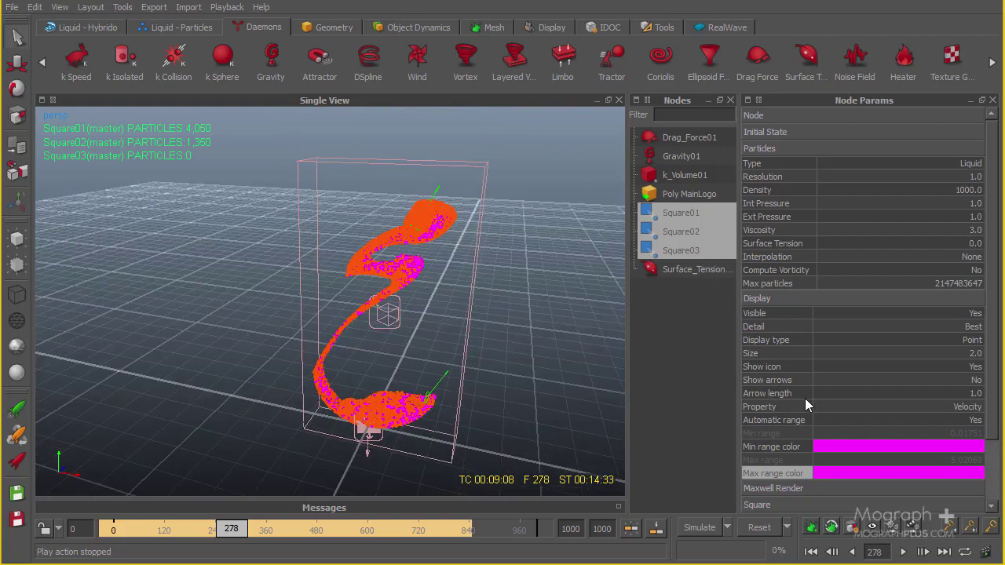
pyautogui.click(863, 446)
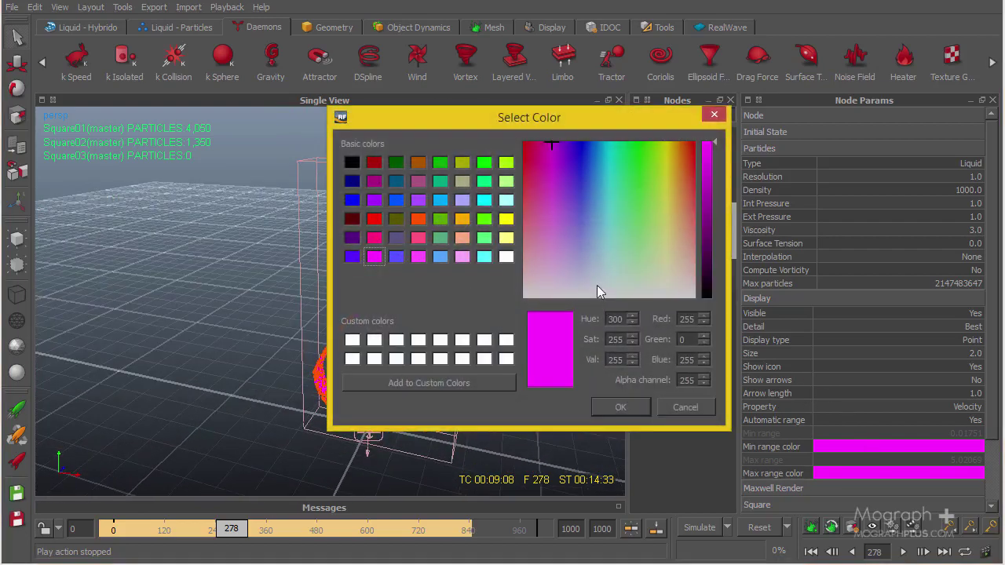
pyautogui.click(442, 200)
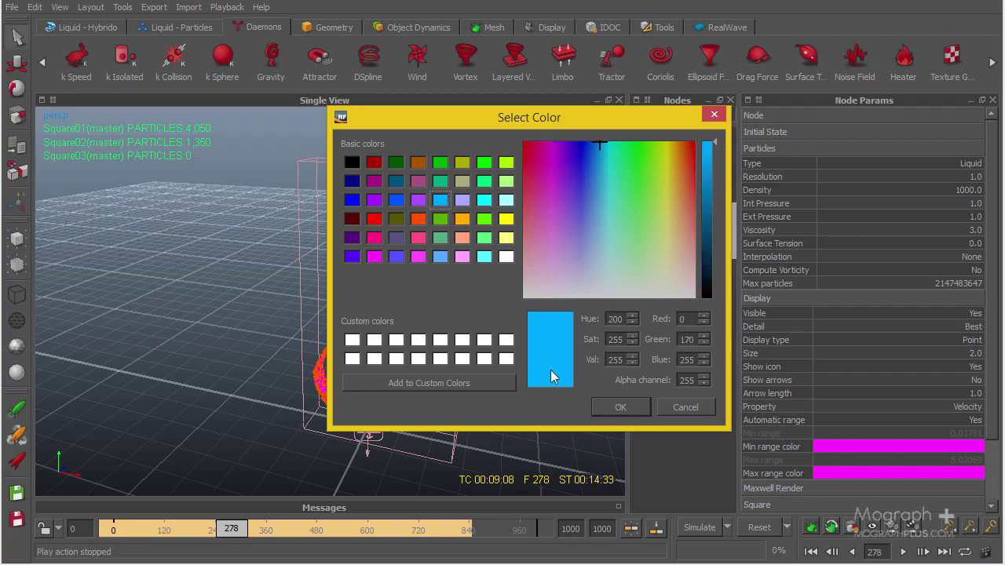
pyautogui.click(609, 406)
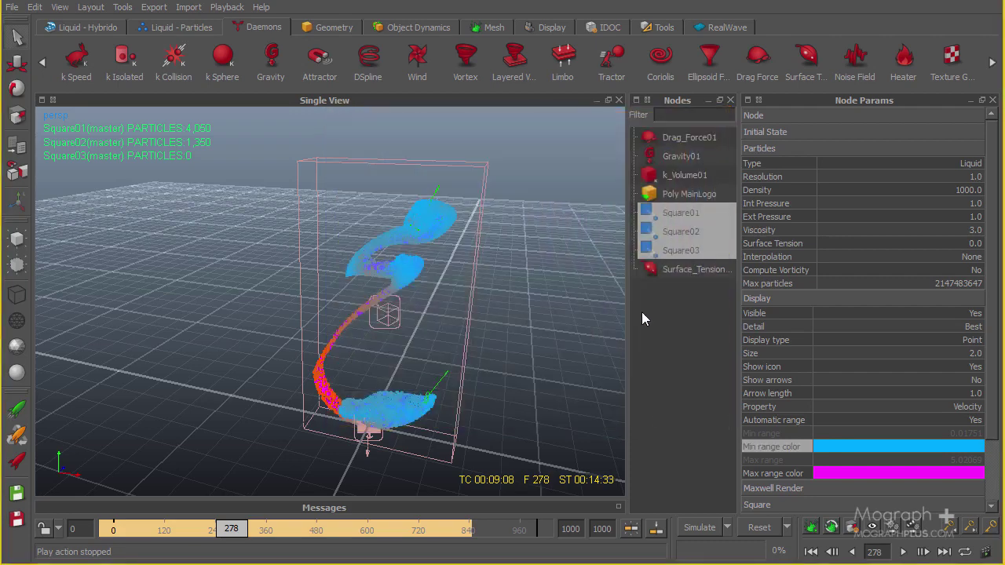
pyautogui.click(844, 471)
pyautogui.click(440, 200)
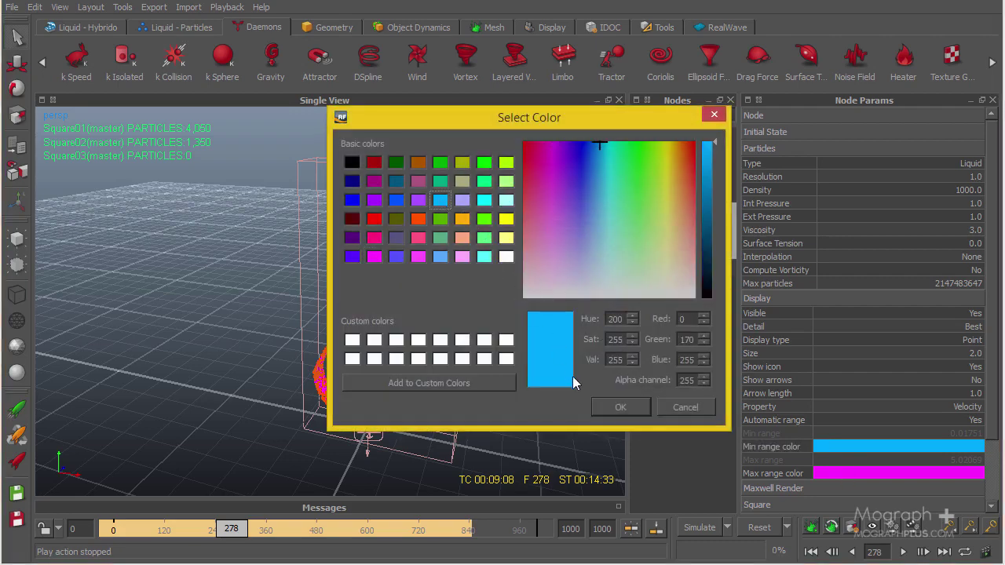
pyautogui.click(617, 408)
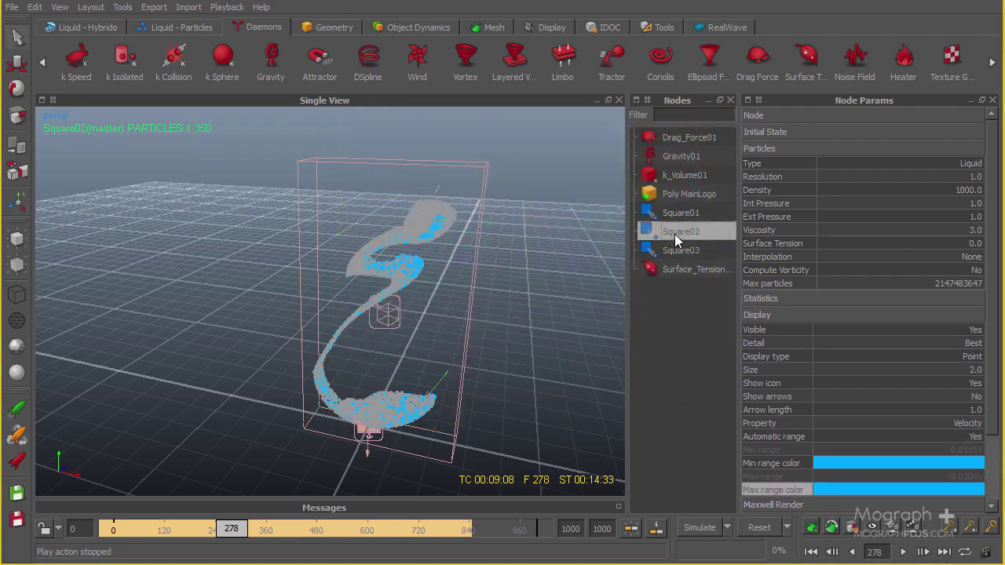
pyautogui.click(444, 286)
pyautogui.keyDown('alt'); pyautogui.moveTo(552, 213); pyautogui.dragTo(620, 318); pyautogui.keyUp('alt')
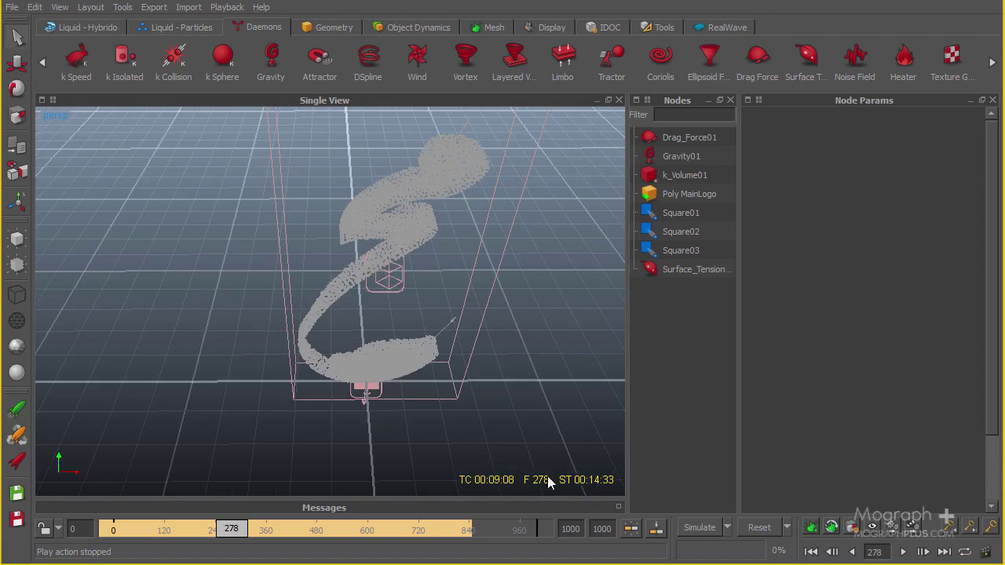
# Select Square01–Square03, reset to frame 0 and resimulate until frame 799
pyautogui.click(672, 214)
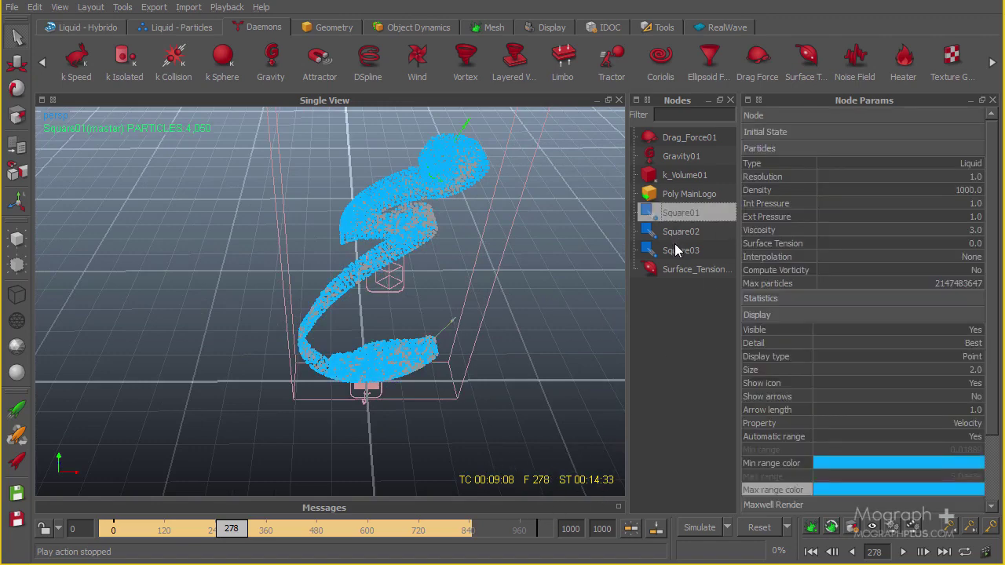
pyautogui.keyDown('shift'); pyautogui.click(675, 248); pyautogui.keyUp('shift')
pyautogui.hotkey('ctrl', 'r')
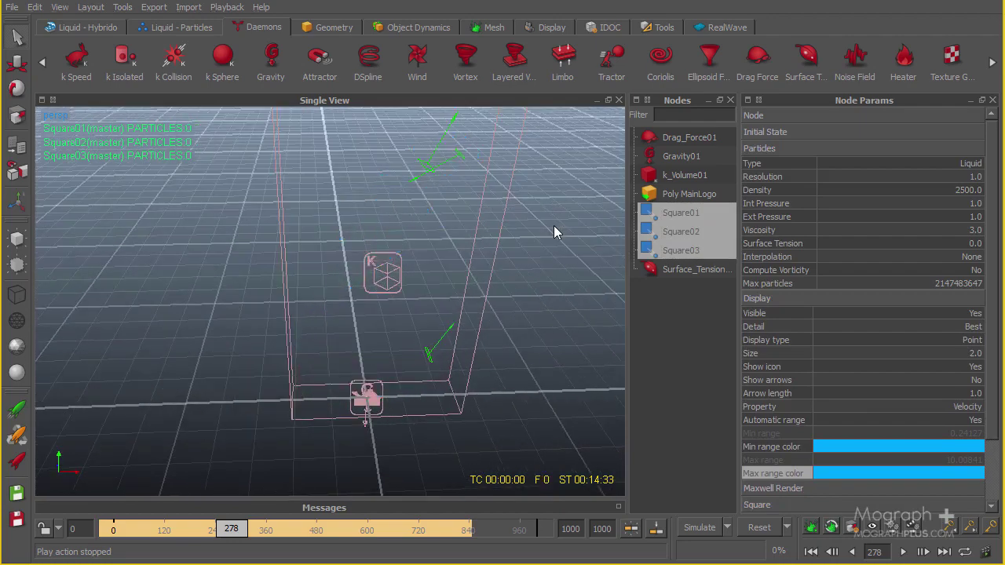
pyautogui.hotkey('ctrl', 'a')
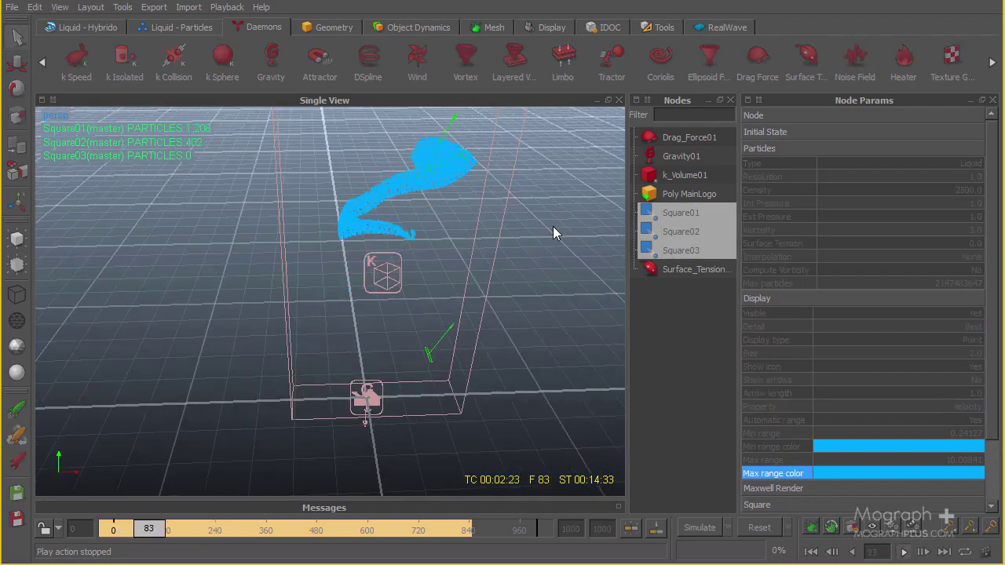
pyautogui.keyDown('alt'); pyautogui.moveTo(479, 165); pyautogui.dragTo(282, 271); pyautogui.keyUp('alt')
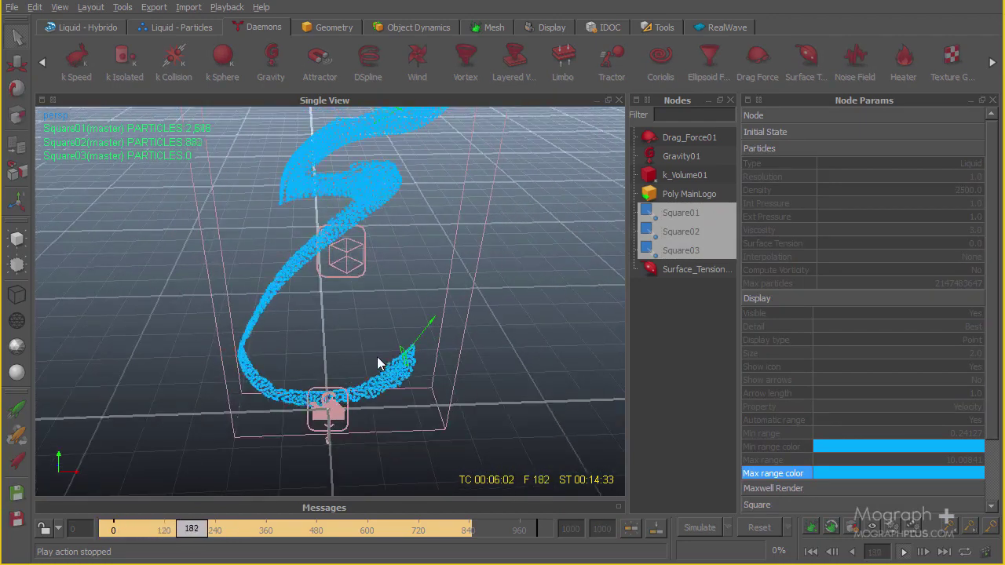
pyautogui.keyDown('alt'); pyautogui.moveTo(376, 356); pyautogui.dragTo(409, 260); pyautogui.keyUp('alt')
pyautogui.keyDown('alt'); pyautogui.moveTo(379, 351); pyautogui.dragTo(336, 439); pyautogui.keyUp('alt')
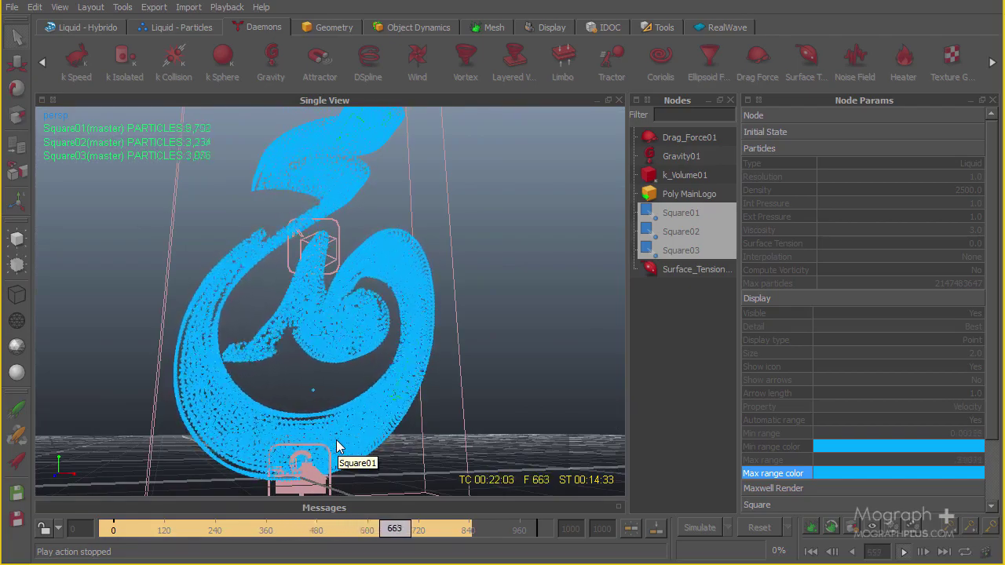
pyautogui.moveTo(330, 452)
pyautogui.keyDown('alt'); pyautogui.mouseDown()
pyautogui.moveTo(348, 400)
pyautogui.moveTo(318, 449)
pyautogui.mouseUp(); pyautogui.keyUp('alt')
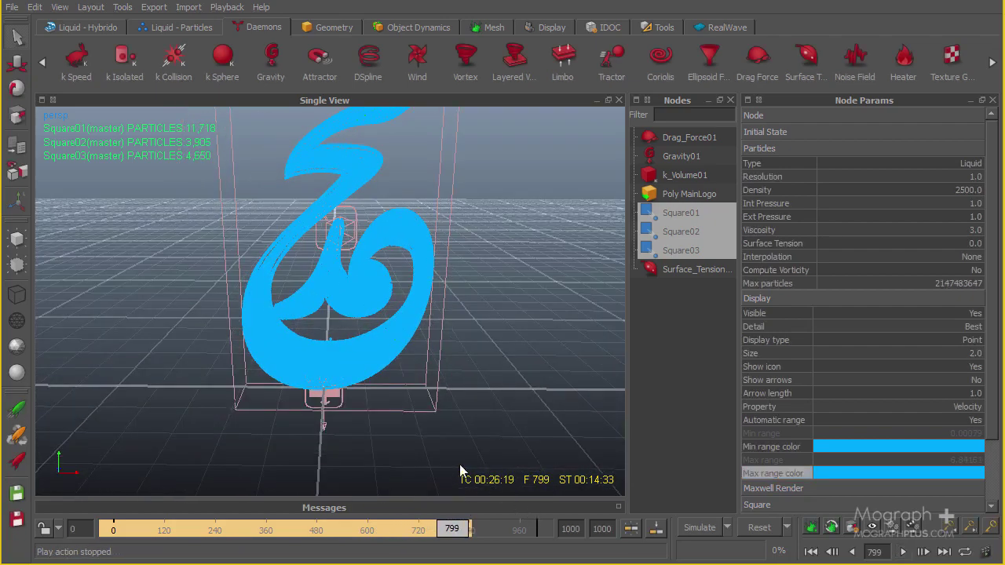
# Return to frame 786 and orbit around the formed logo
pyautogui.scroll(3, 356, 465)
pyautogui.click(446, 530)
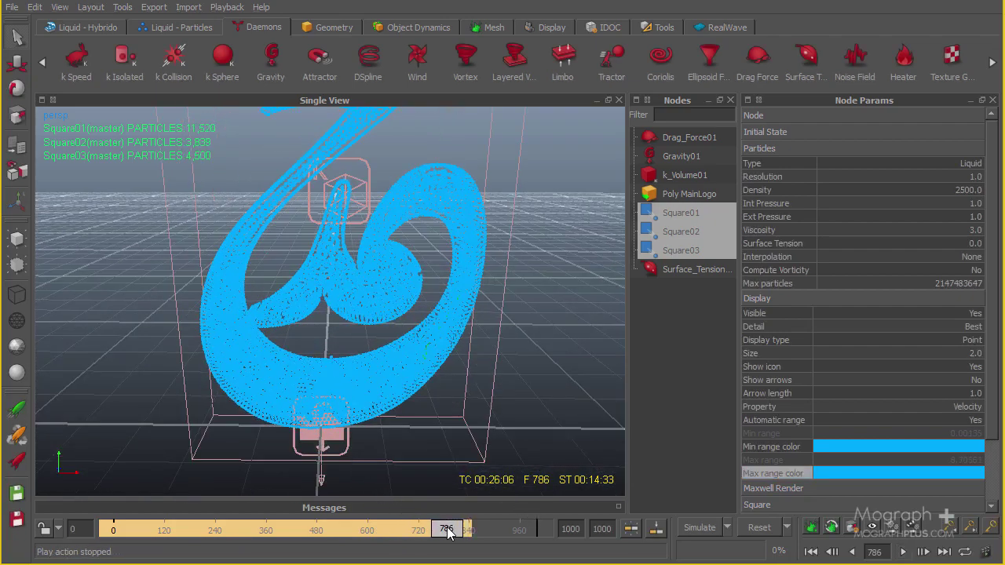
pyautogui.keyDown('alt'); pyautogui.moveTo(376, 357); pyautogui.dragTo(405, 419); pyautogui.keyUp('alt')
# Set both timeline end-frame fields to 800
pyautogui.doubleClick(574, 528)
pyautogui.write('800')
pyautogui.doubleClick(594, 531)
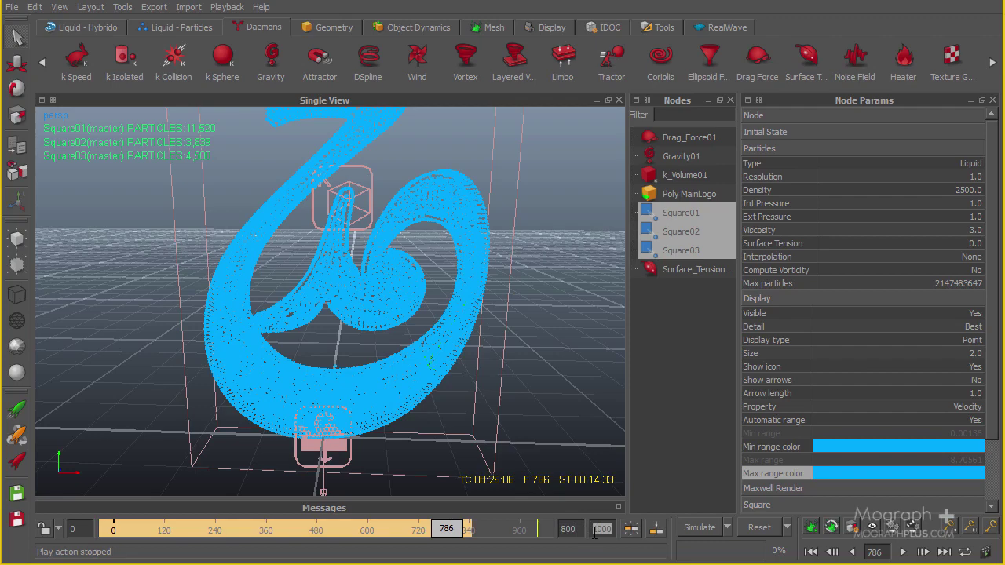
pyautogui.write('800')
pyautogui.press('Return')
pyautogui.keyDown('alt'); pyautogui.moveTo(429, 364); pyautogui.dragTo(343, 367); pyautogui.keyUp('alt')
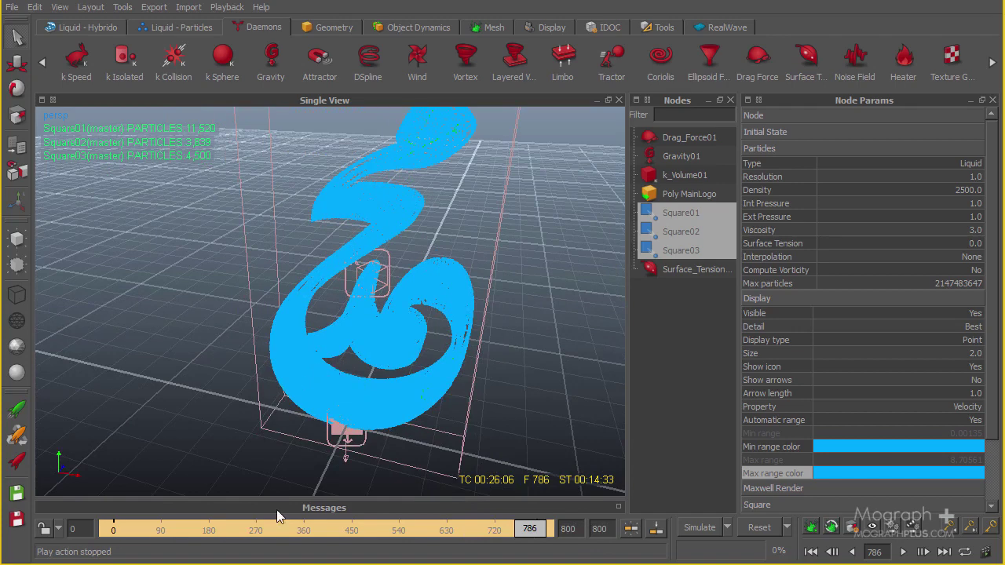
# Scrub back to frame 203 and orbit around the partly formed ribbon
pyautogui.moveTo(540, 528); pyautogui.dragTo(220, 532)
pyautogui.keyDown('alt'); pyautogui.moveTo(231, 352); pyautogui.dragTo(440, 276); pyautogui.keyUp('alt')
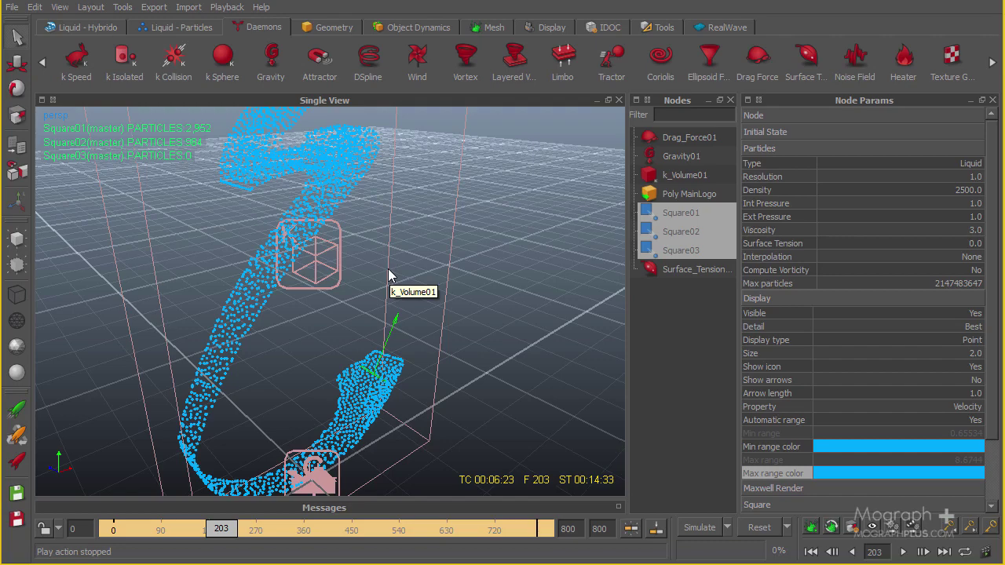
pyautogui.keyDown('alt'); pyautogui.moveTo(388, 268); pyautogui.dragTo(371, 274); pyautogui.keyUp('alt')
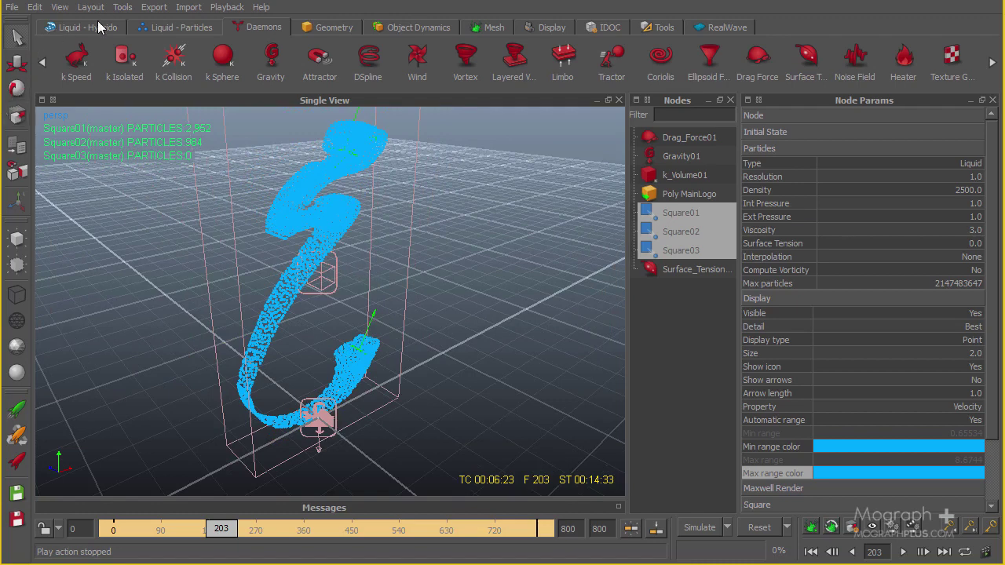
# Open Export Central, collapse PREVIEW and OBJECTS, and expand Square01's export formats
pyautogui.click(153, 16)
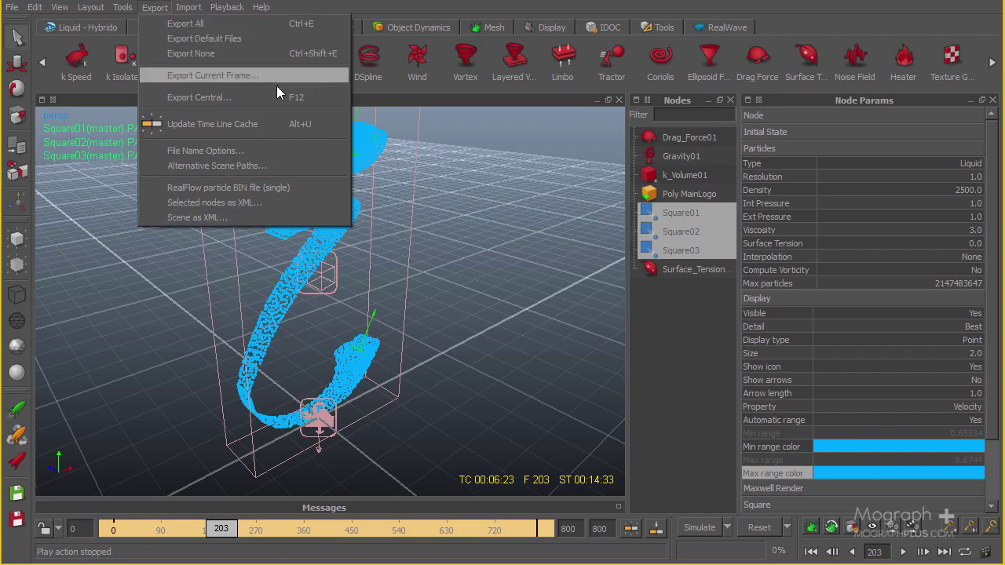
pyautogui.click(279, 98)
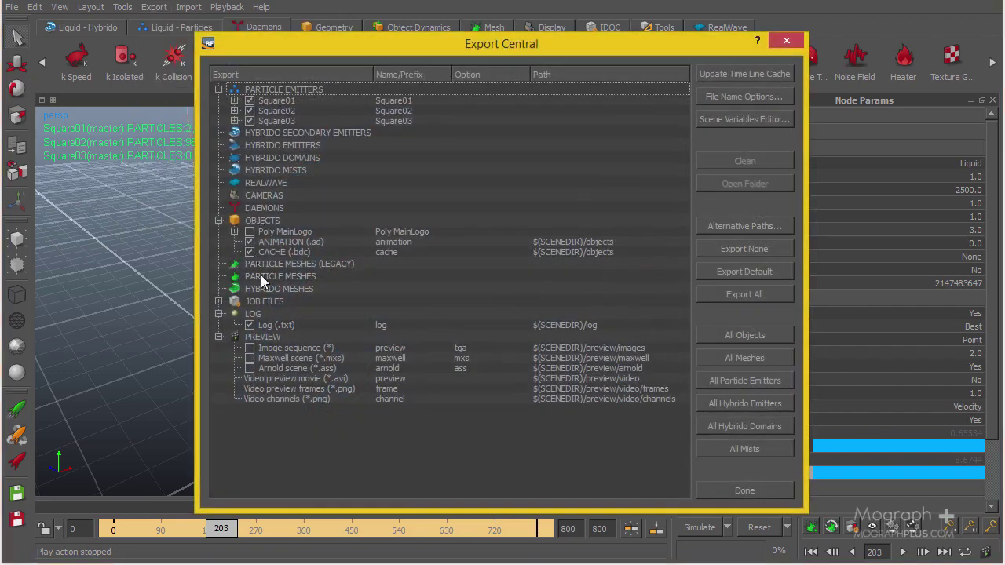
pyautogui.click(218, 337)
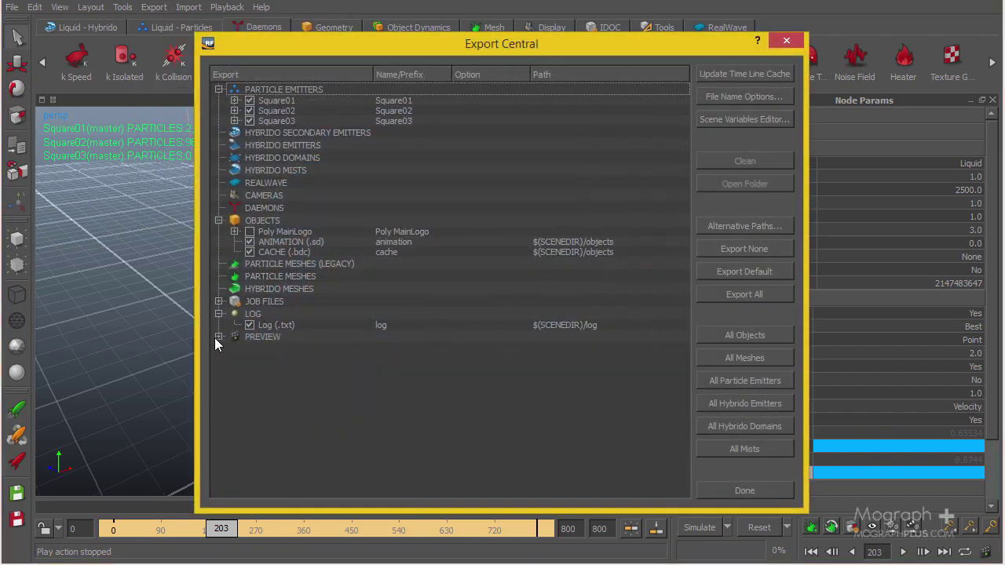
pyautogui.click(218, 220)
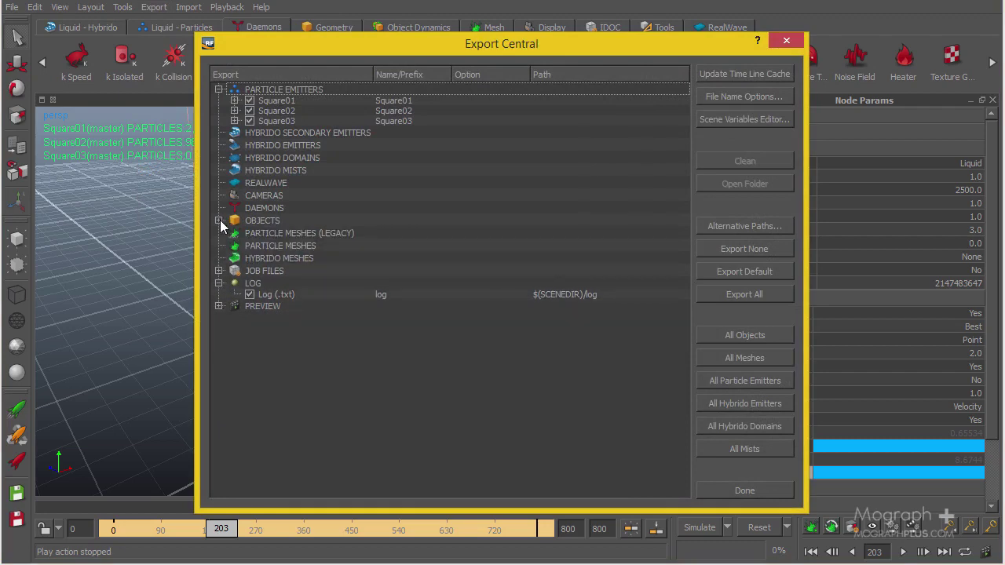
pyautogui.click(234, 101)
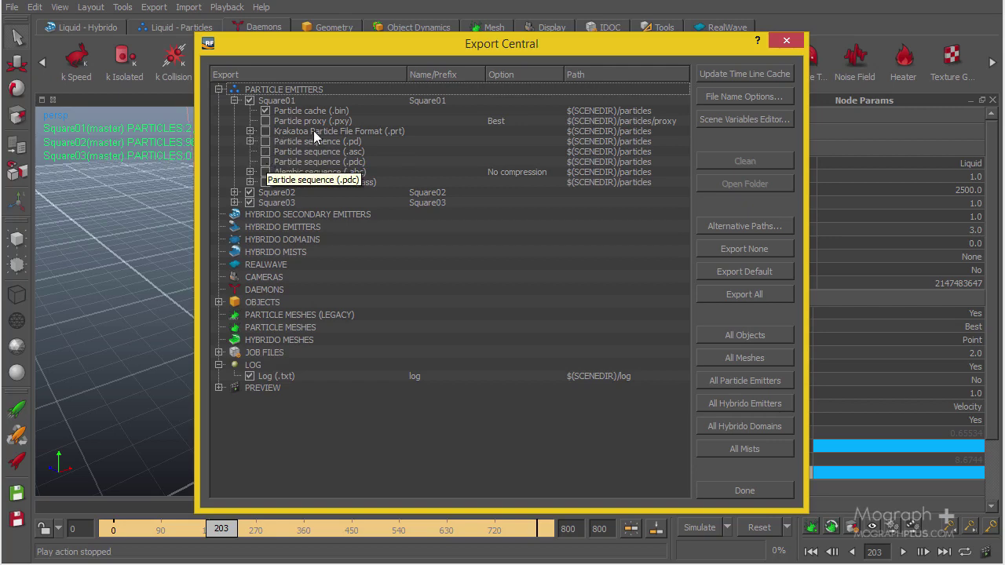
# Review Square01's Krakatoa channels, collapse its formats, and expand the OBJECTS entries
pyautogui.click(249, 131)
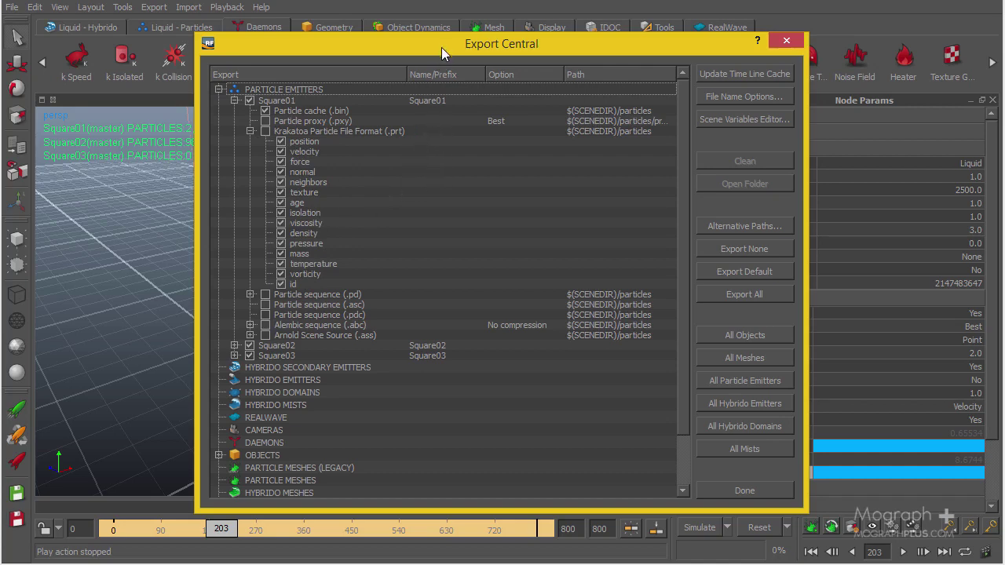
pyautogui.moveTo(442, 47); pyautogui.dragTo(465, 44)
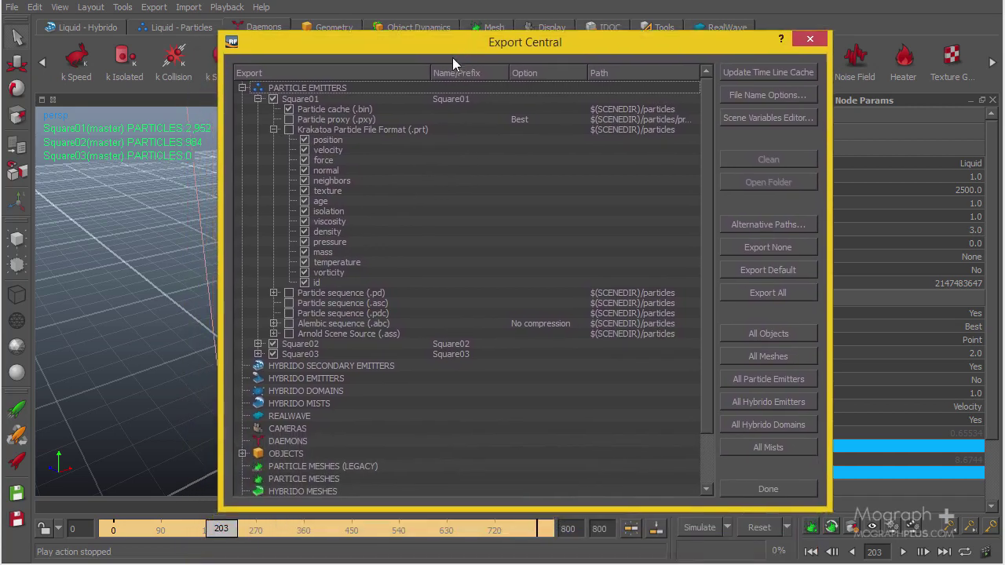
pyautogui.click(274, 130)
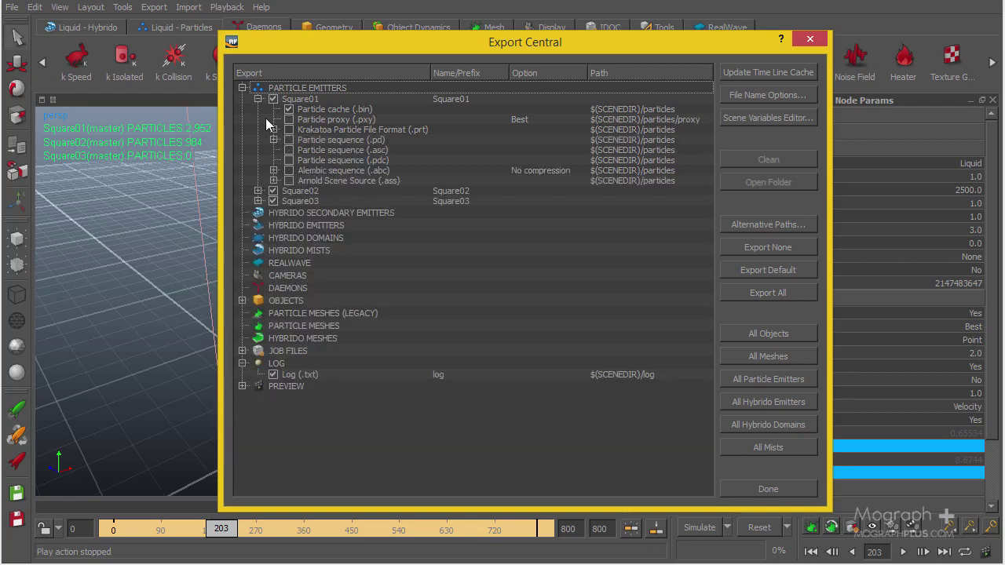
pyautogui.click(258, 99)
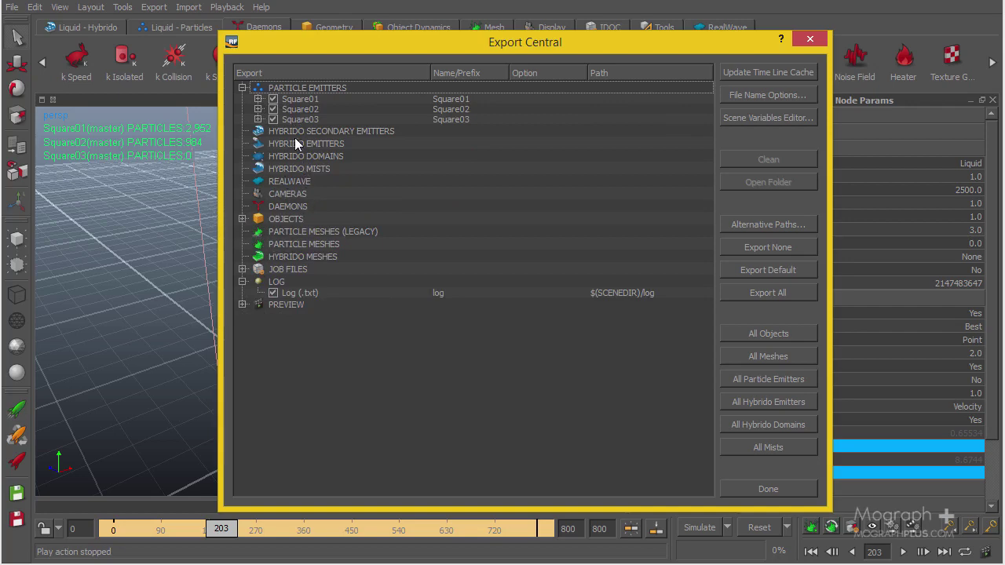
pyautogui.click(242, 219)
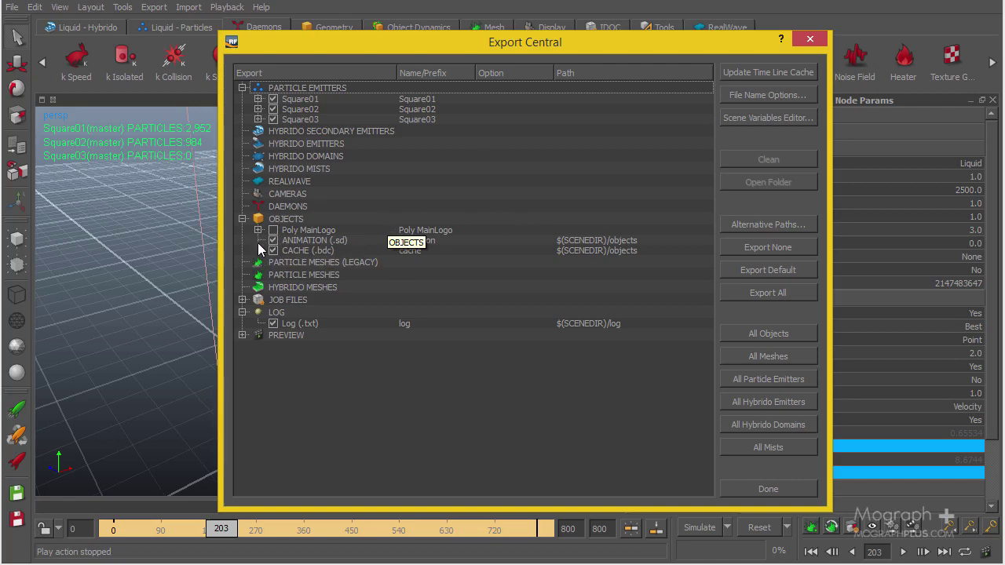
# Collapse the OBJECTS and LOG groups and close Export Central
pyautogui.moveTo(345, 41); pyautogui.dragTo(510, 236)
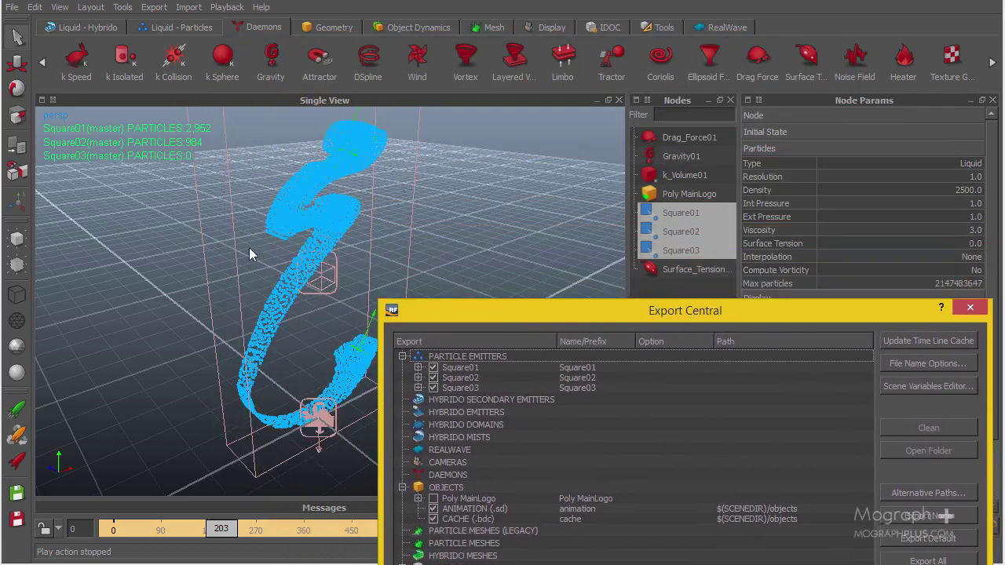
pyautogui.moveTo(546, 309); pyautogui.dragTo(94, 409)
pyautogui.moveTo(113, 442); pyautogui.dragTo(168, 494)
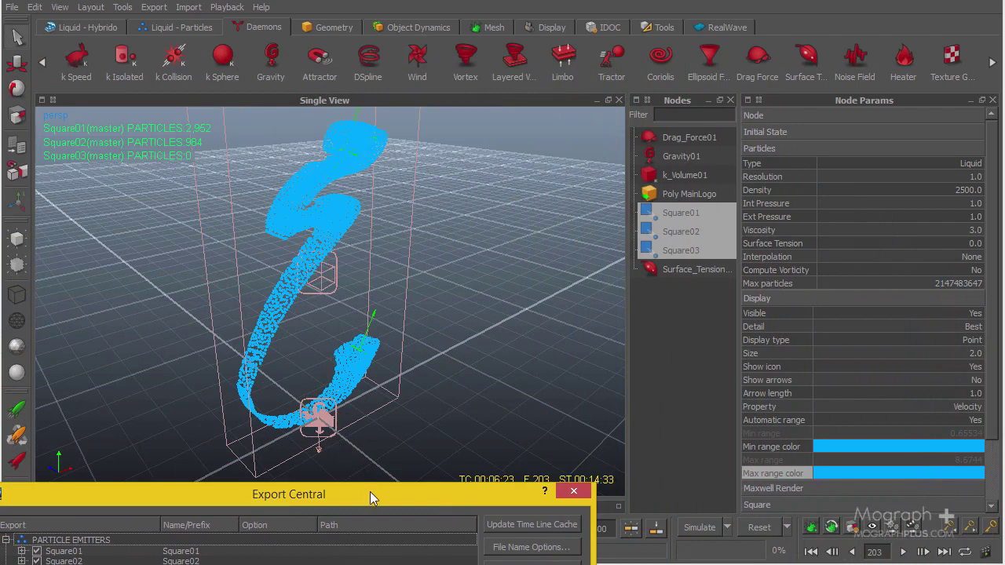
pyautogui.moveTo(369, 493); pyautogui.dragTo(606, 75)
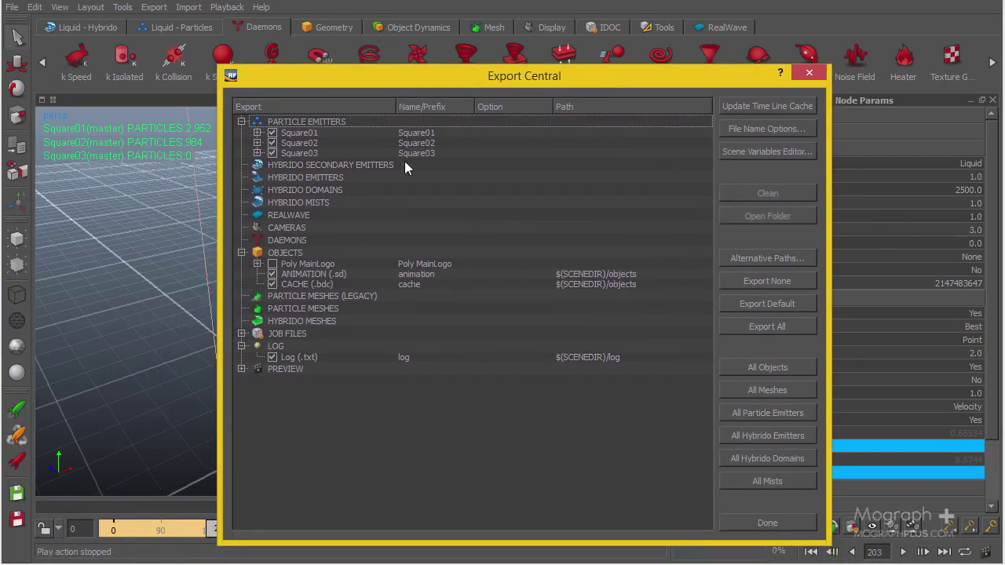
pyautogui.click(241, 252)
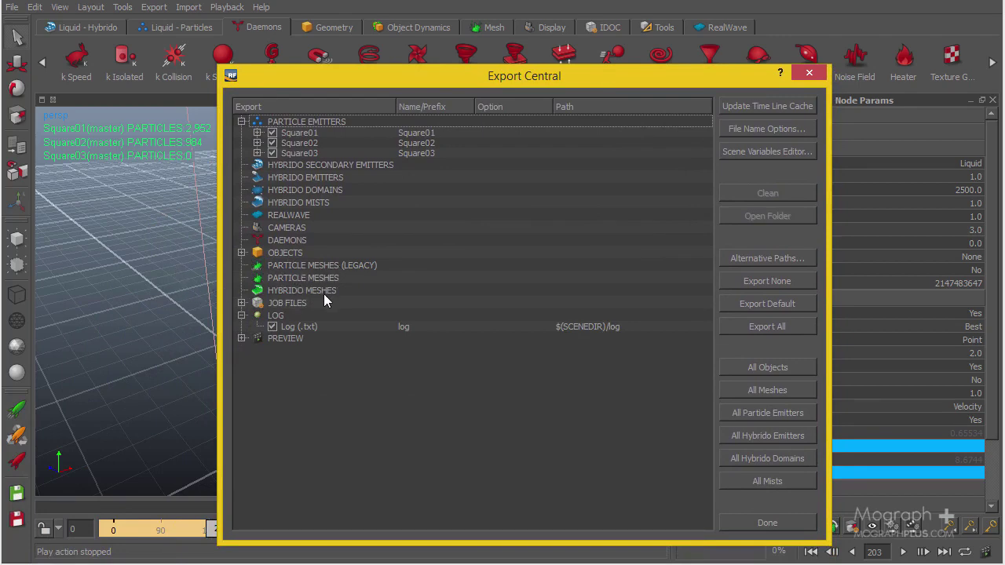
pyautogui.click(241, 316)
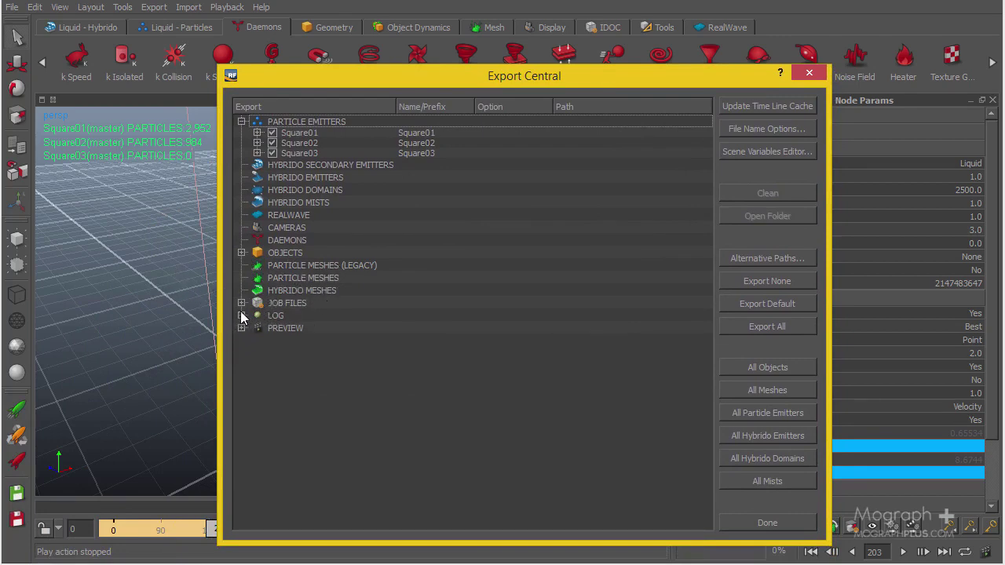
pyautogui.click(806, 74)
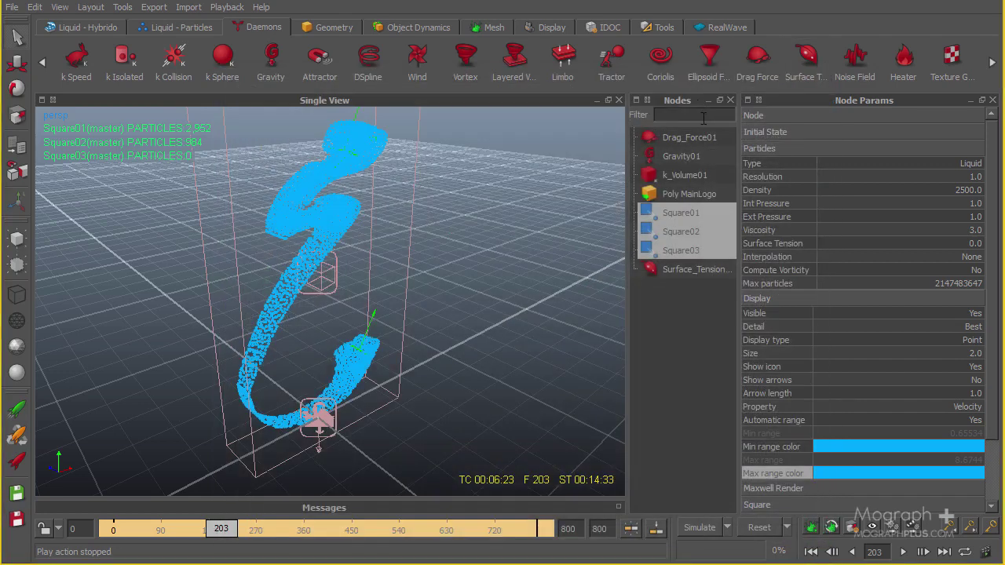
# Set the resolution of Square01 and Square02 to 25
pyautogui.click(694, 212)
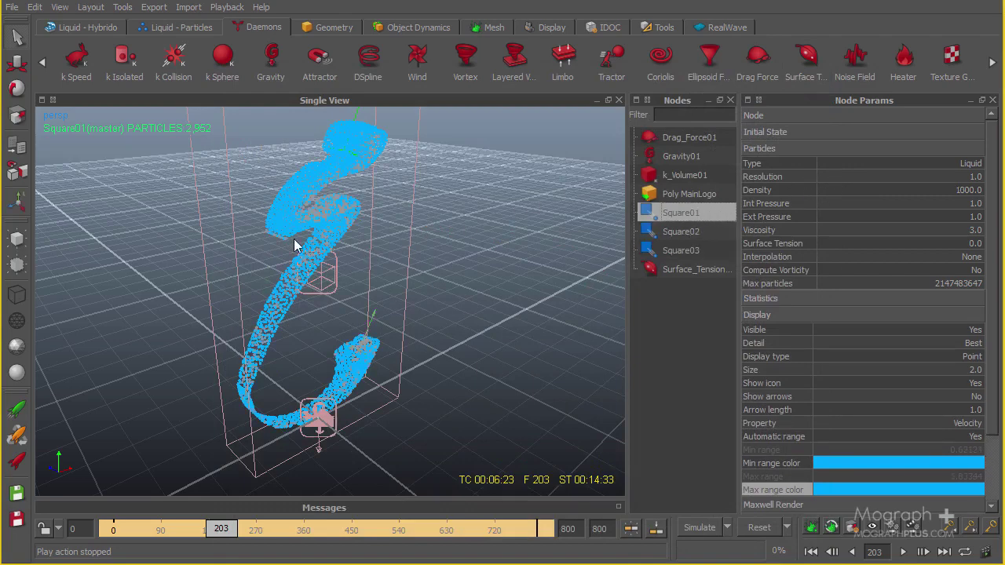
pyautogui.click(928, 178)
pyautogui.press('Return')
pyautogui.click(695, 233)
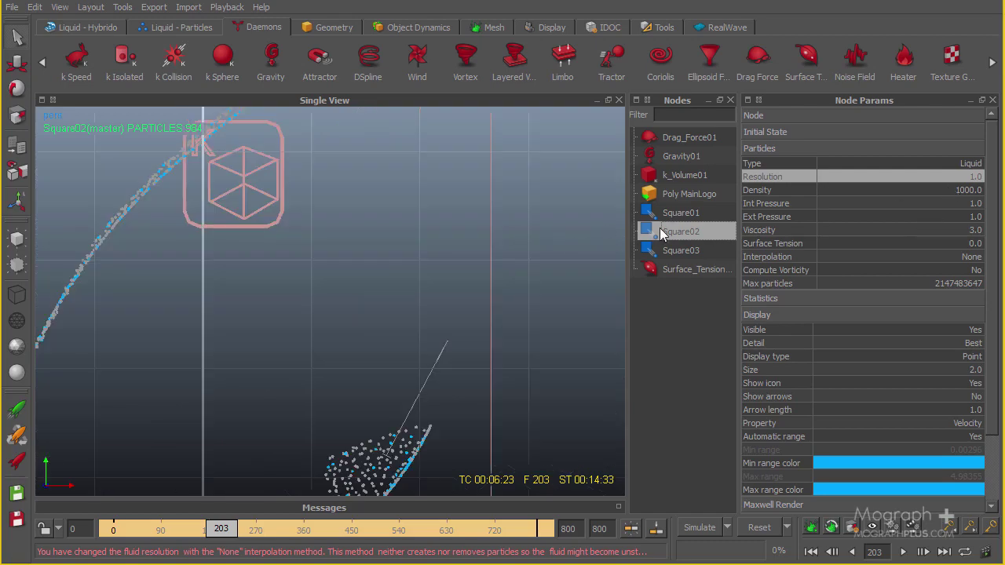
pyautogui.keyDown('alt'); pyautogui.moveTo(389, 215); pyautogui.dragTo(301, 228); pyautogui.keyUp('alt')
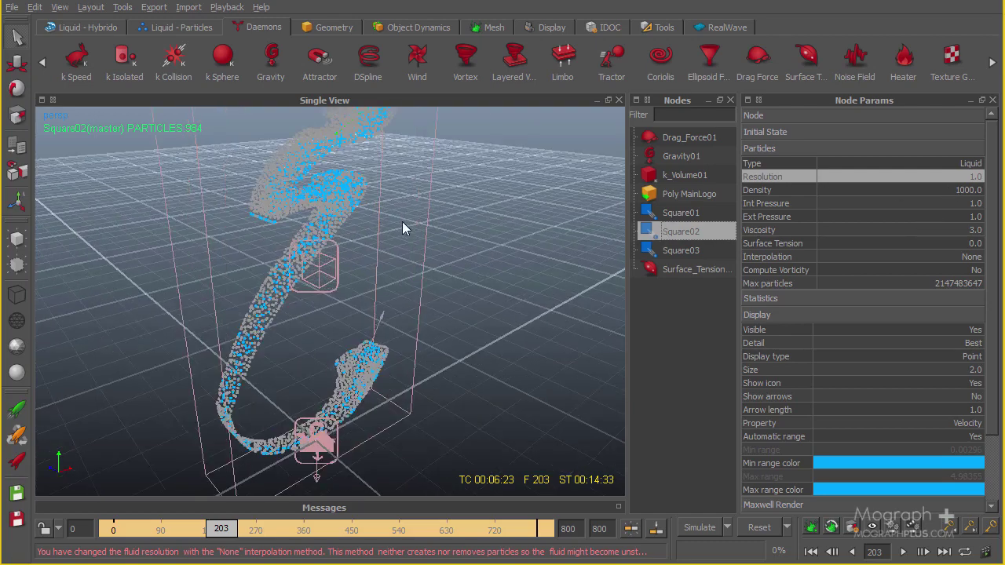
pyautogui.keyDown('alt'); pyautogui.moveTo(402, 225); pyautogui.dragTo(434, 329); pyautogui.keyUp('alt')
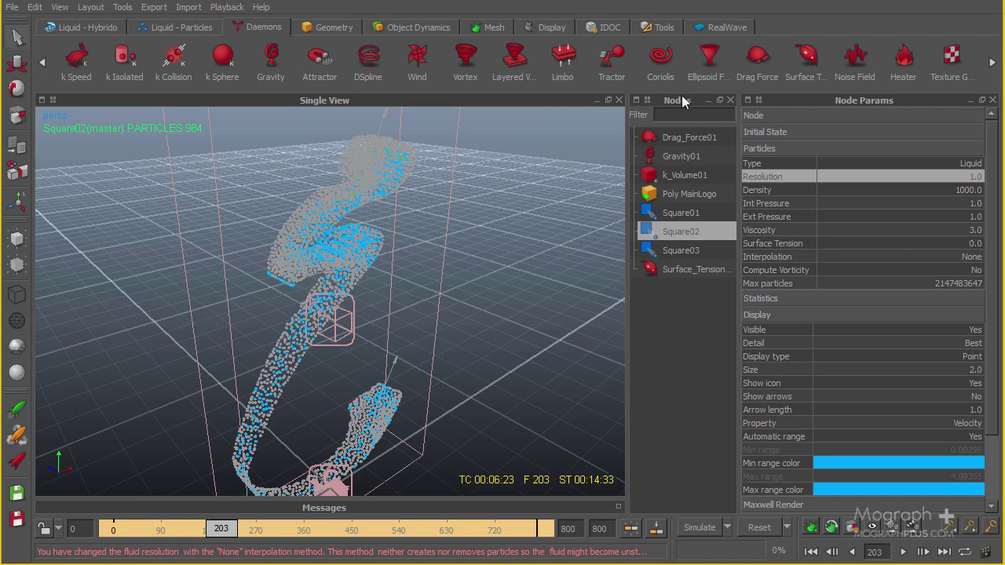
pyautogui.doubleClick(978, 178)
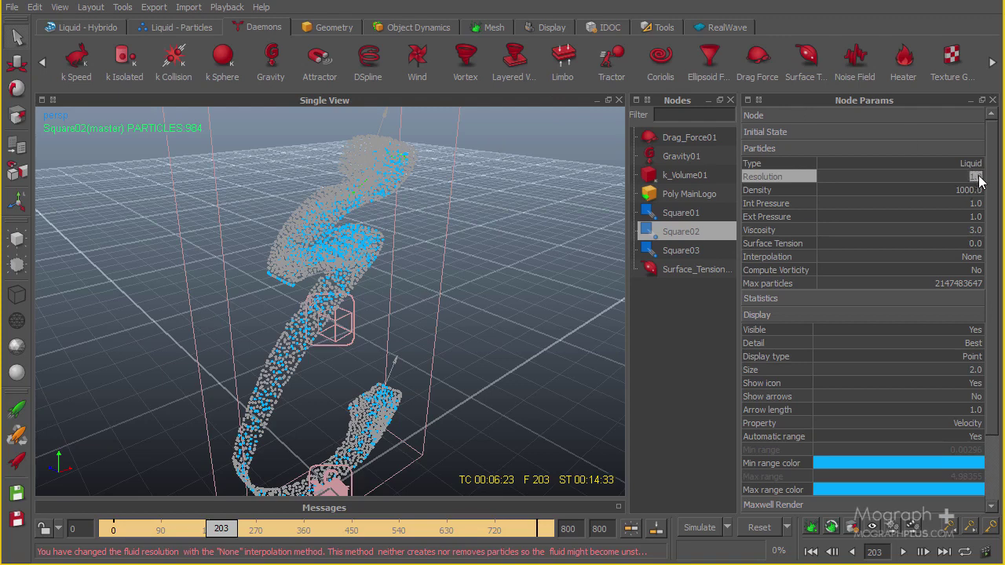
pyautogui.write('25')
pyautogui.press('Return')
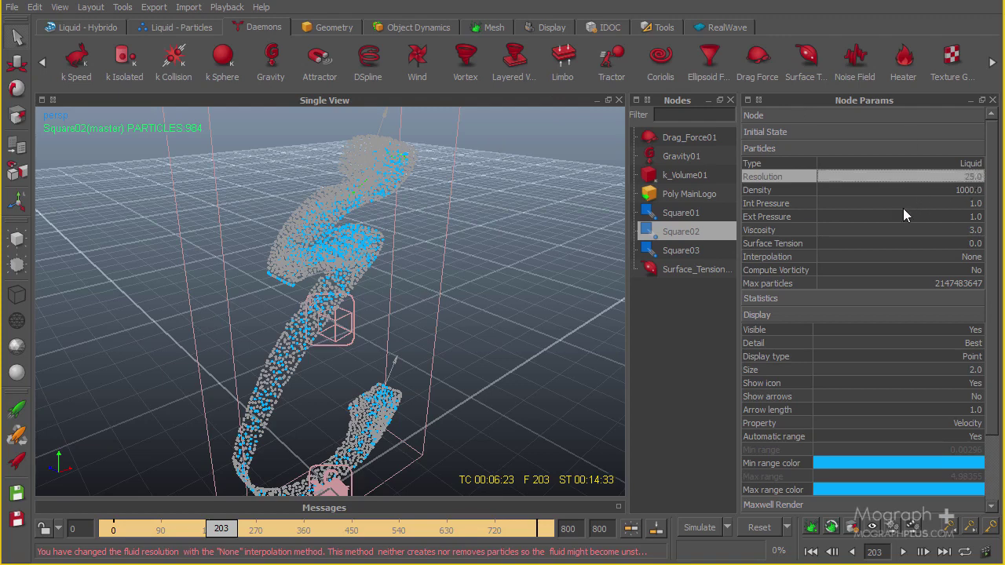
# Set Square03's resolution to 25, recheck the emitters, and collapse the parameter groups
pyautogui.click(714, 249)
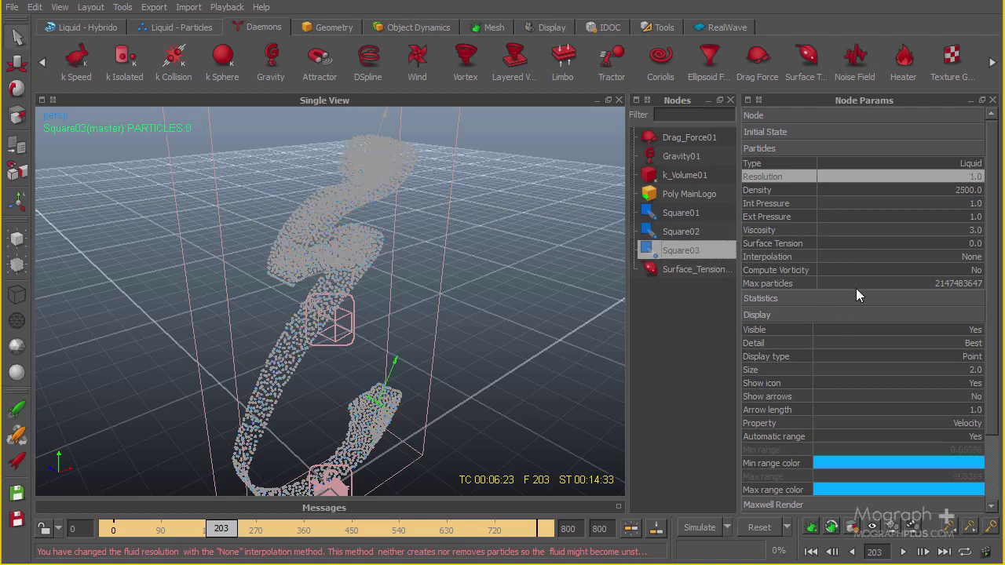
pyautogui.doubleClick(910, 181)
pyautogui.write('25')
pyautogui.press('Return')
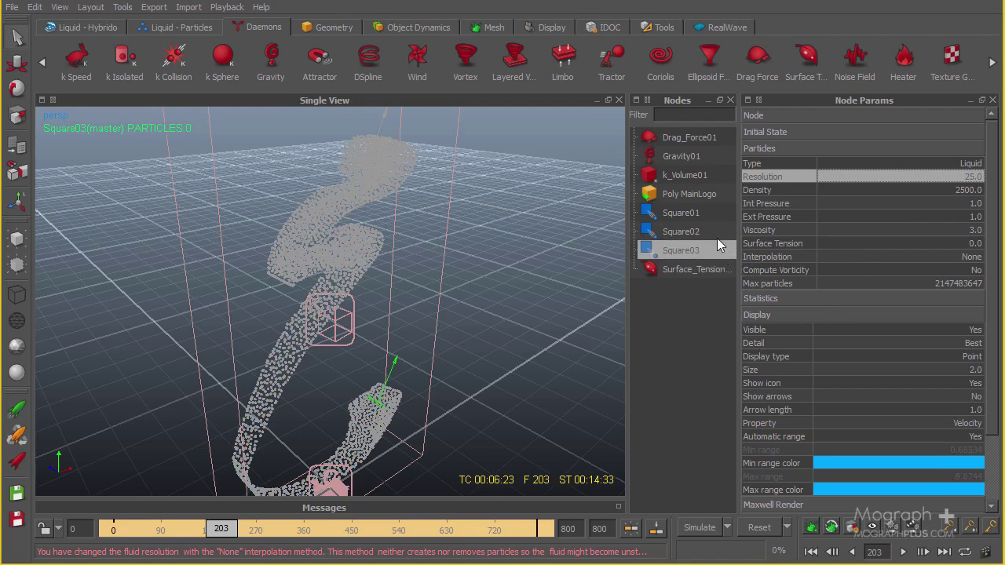
pyautogui.click(715, 233)
pyautogui.click(705, 212)
pyautogui.click(694, 250)
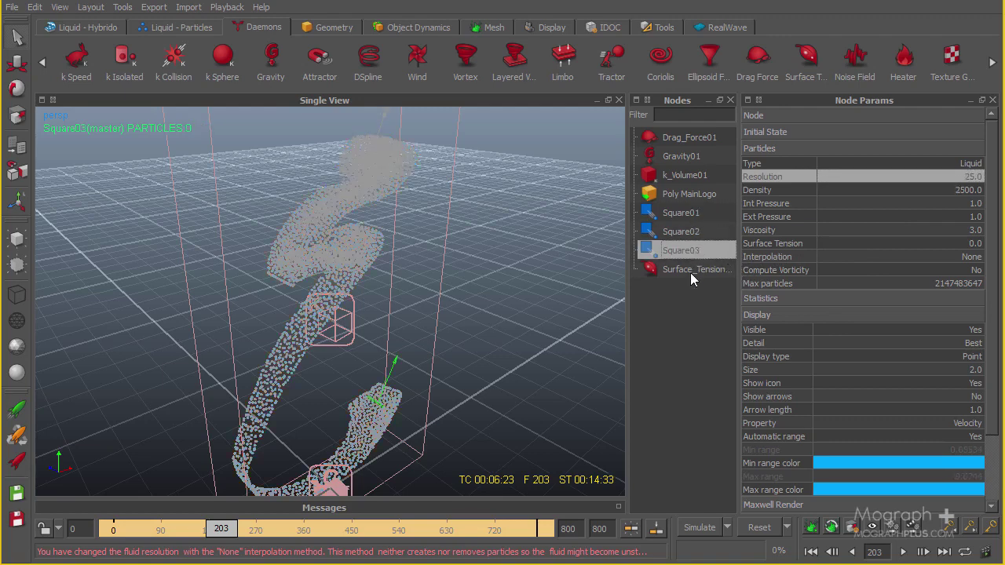
pyautogui.click(781, 149)
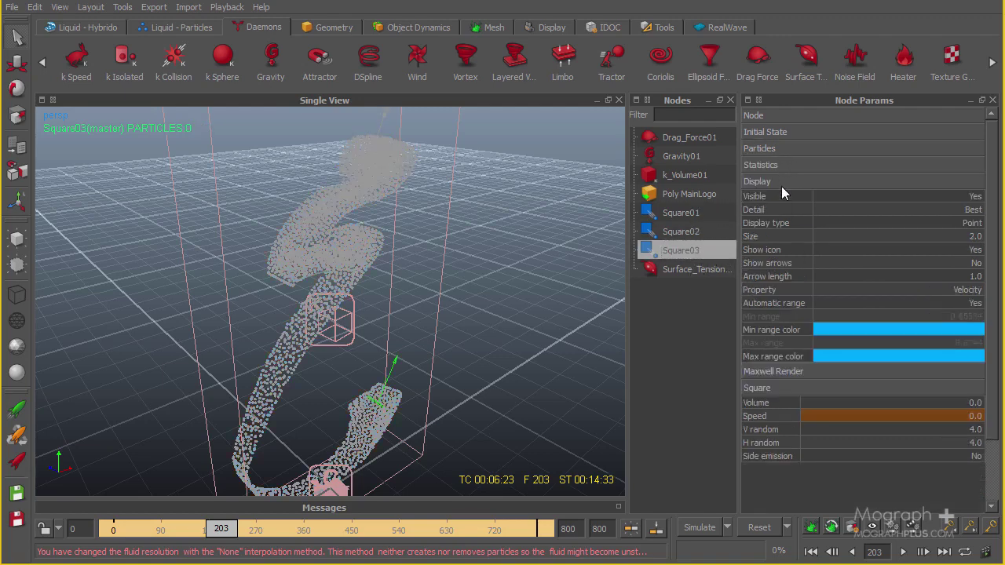
pyautogui.click(781, 182)
# Set Simulation options to MIN substeps 5 and MAX substeps 250, and apply
pyautogui.click(727, 528)
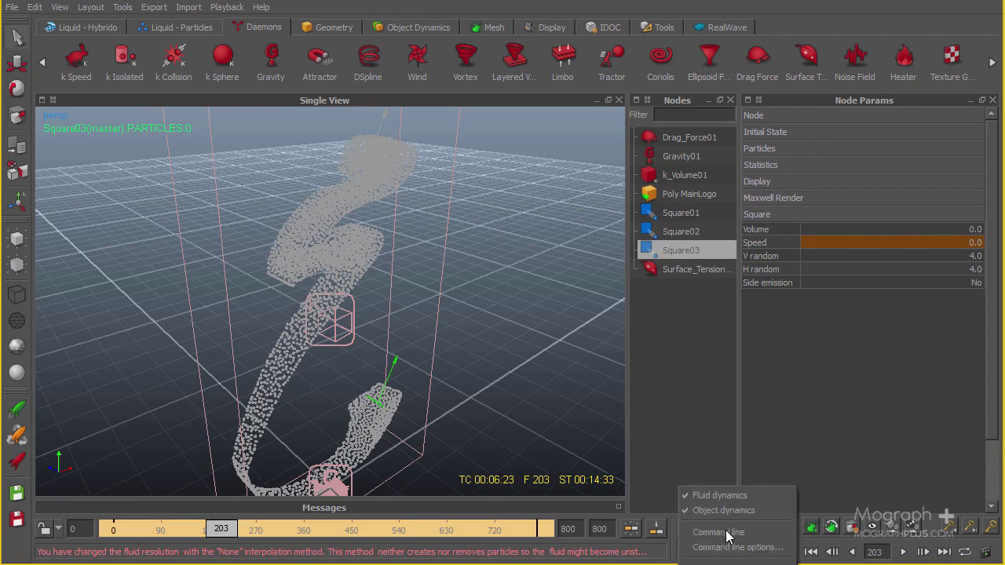
pyautogui.click(716, 547)
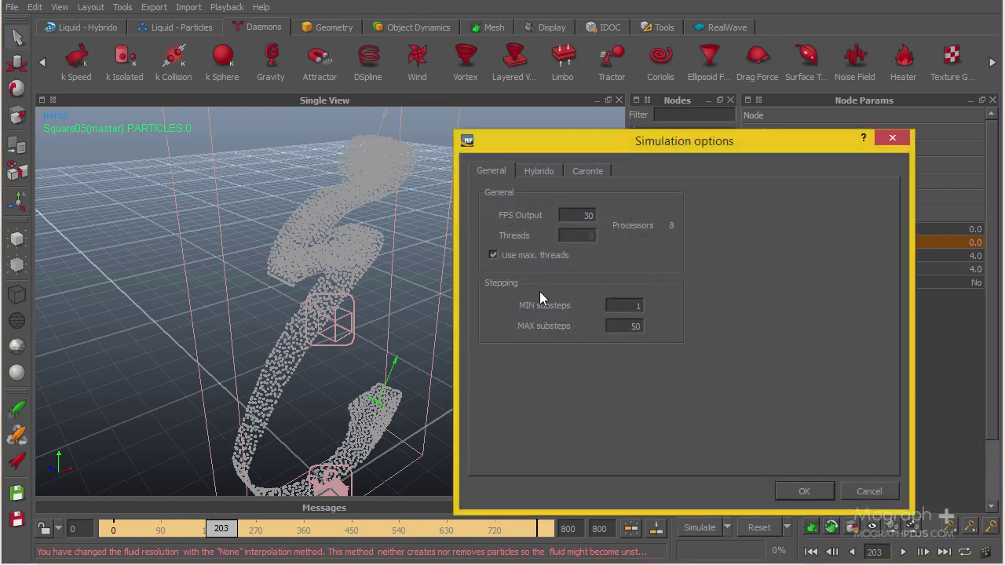
pyautogui.doubleClick(636, 305)
pyautogui.write('5')
pyautogui.press('Tab')
pyautogui.click(633, 323)
pyautogui.moveTo(742, 144); pyautogui.dragTo(652, 108)
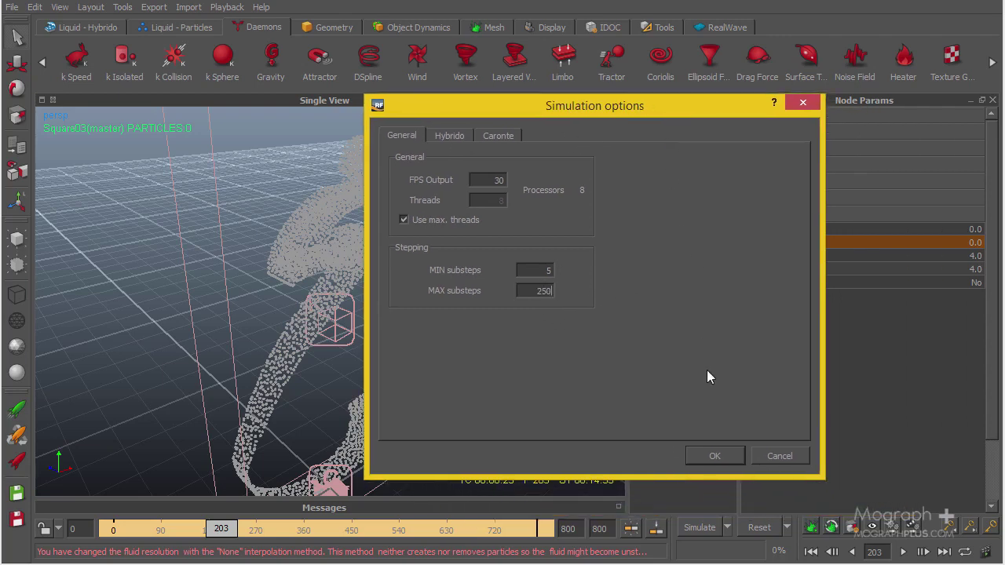
pyautogui.click(714, 456)
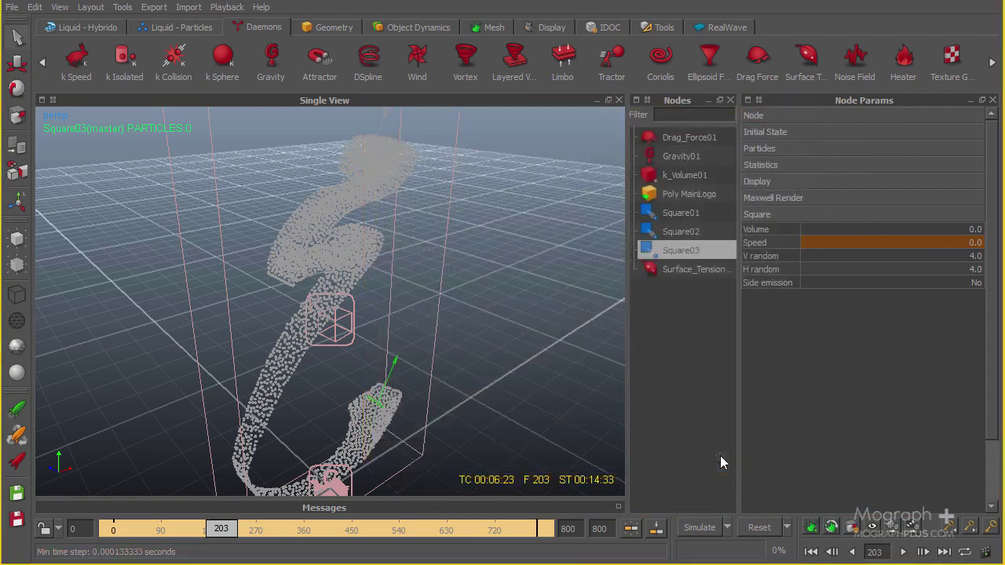
# Save the scene as Fluid Sim 0204.flw in the Fluid Sim folder
pyautogui.click(11, 7)
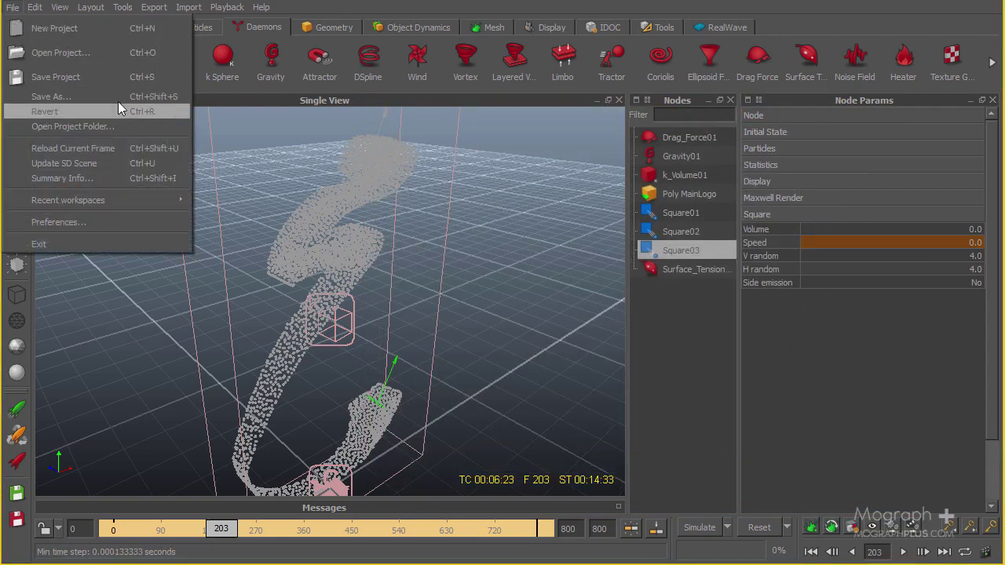
pyautogui.click(118, 98)
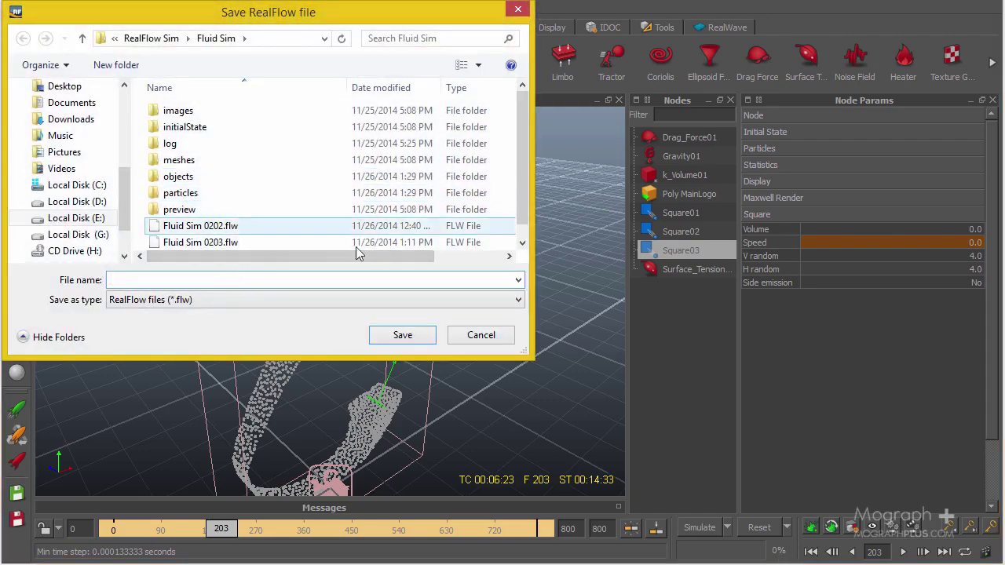
pyautogui.click(235, 241)
pyautogui.click(167, 279)
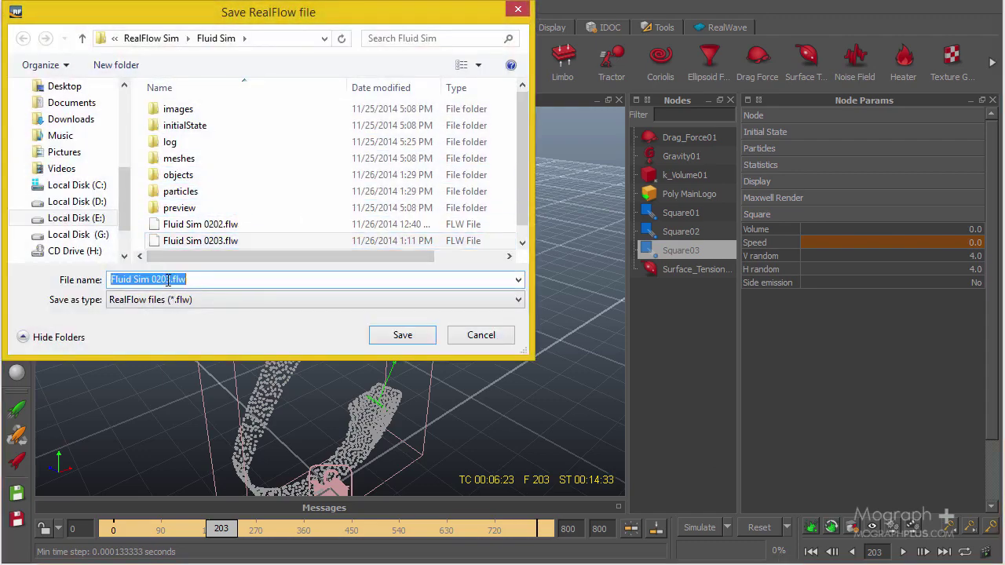
pyautogui.click(167, 280)
pyautogui.moveTo(167, 280); pyautogui.dragTo(170, 289)
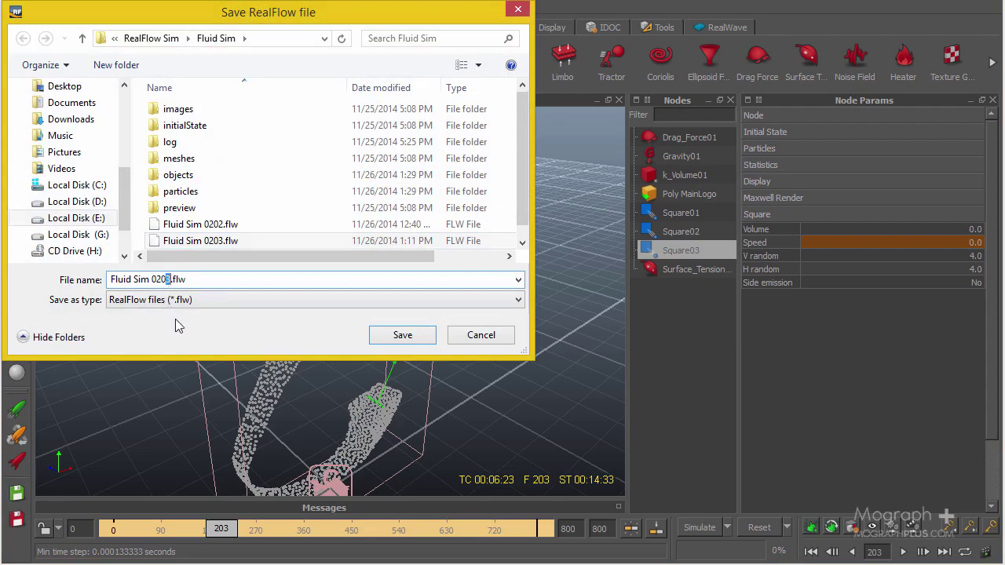
pyautogui.write('4')
pyautogui.click(389, 338)
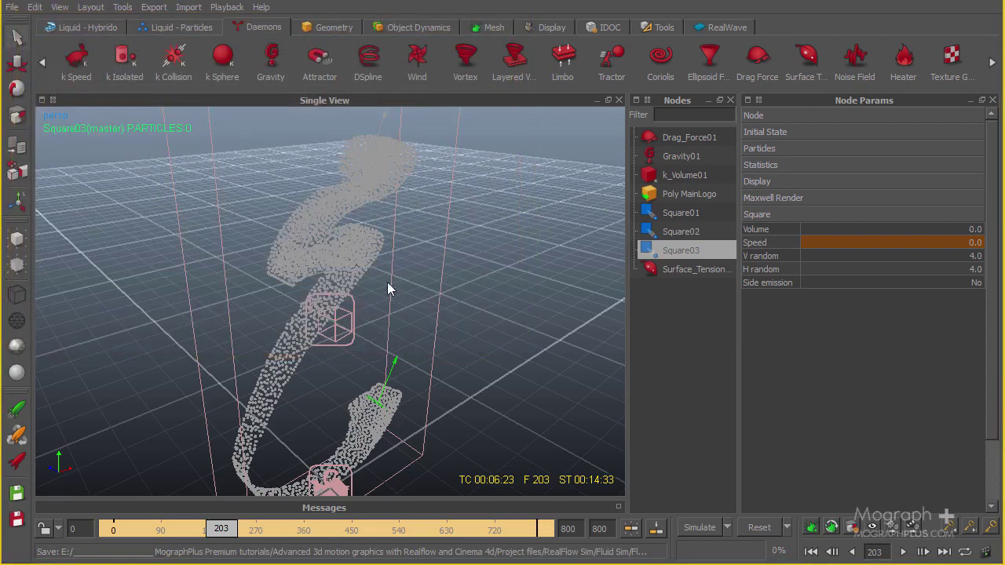
# Orbit the view and scrub the timeline to inspect the light blue particle ribbon
pyautogui.keyDown('alt'); pyautogui.moveTo(410, 264); pyautogui.dragTo(276, 303); pyautogui.keyUp('alt')
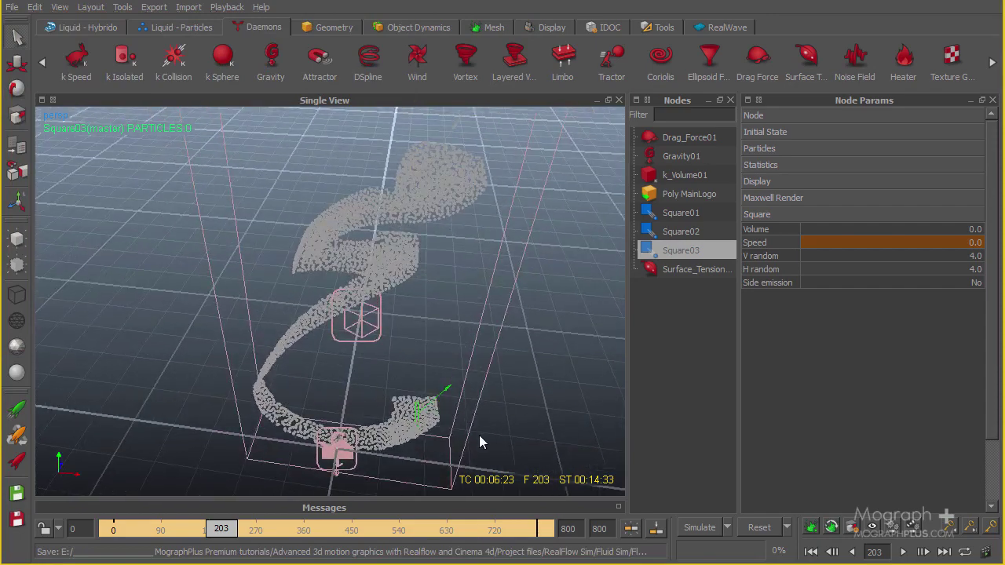
pyautogui.moveTo(223, 530); pyautogui.dragTo(573, 532)
pyautogui.keyDown('alt'); pyautogui.moveTo(426, 337); pyautogui.dragTo(424, 384); pyautogui.keyUp('alt')
pyautogui.keyDown('alt'); pyautogui.moveTo(382, 316); pyautogui.dragTo(353, 405); pyautogui.keyUp('alt')
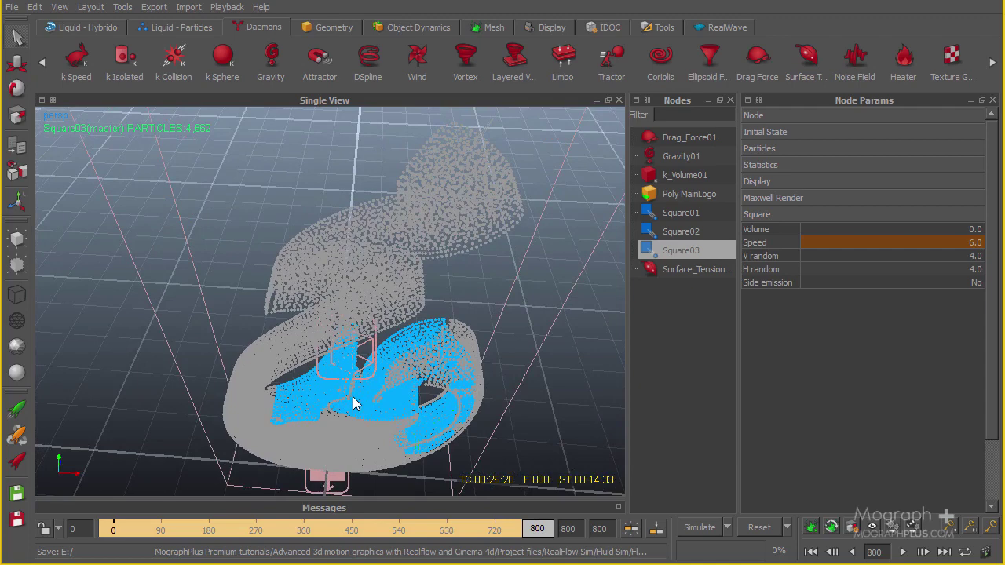